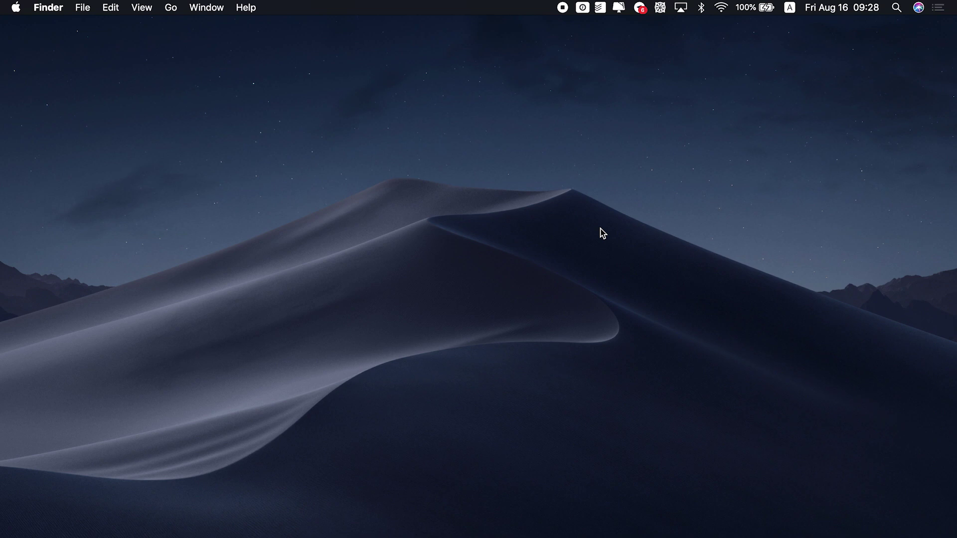
Launch Activity Monitor by searching 'act' in Launchpad.
{"action": "key", "text": "F4"}
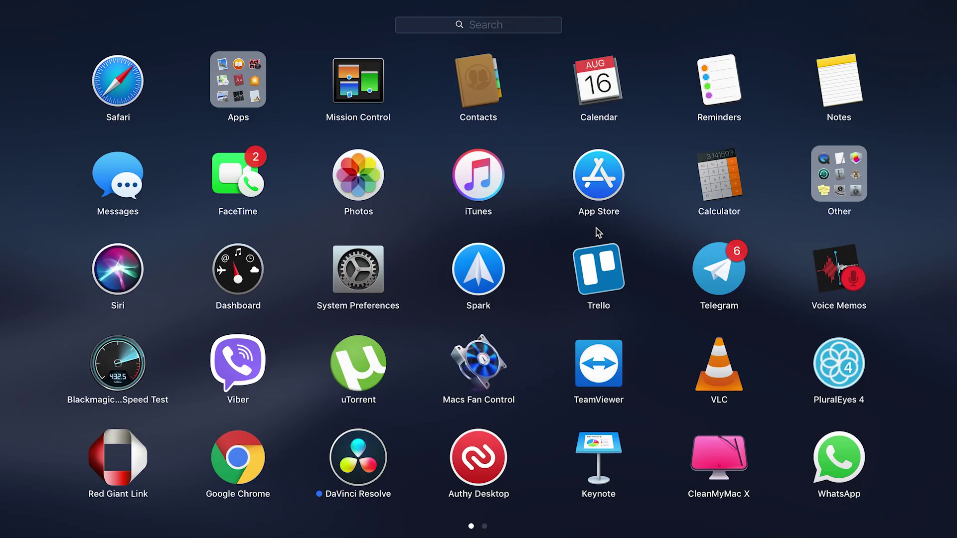
{"action": "left_click", "coordinate": [500, 27]}
{"action": "type", "text": "act"}
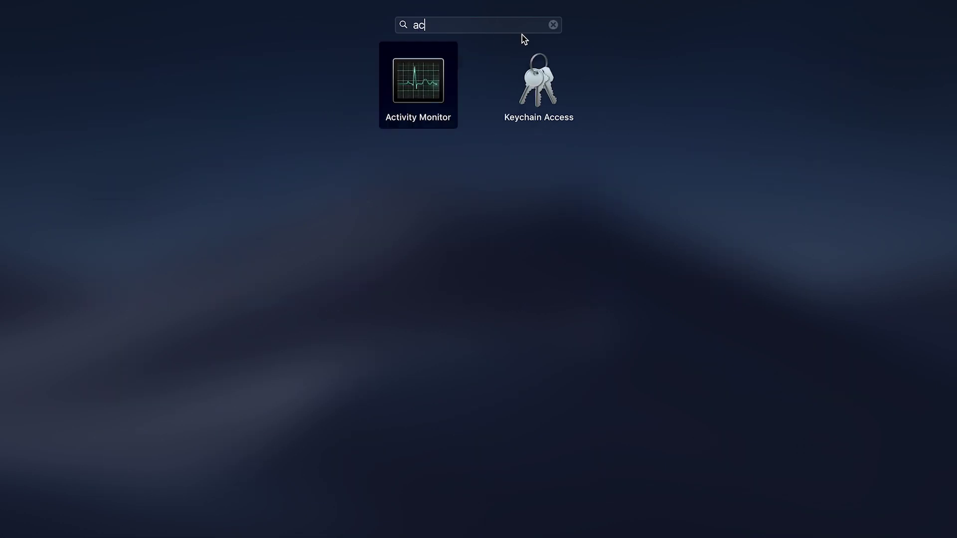
{"action": "left_click", "coordinate": [480, 91]}
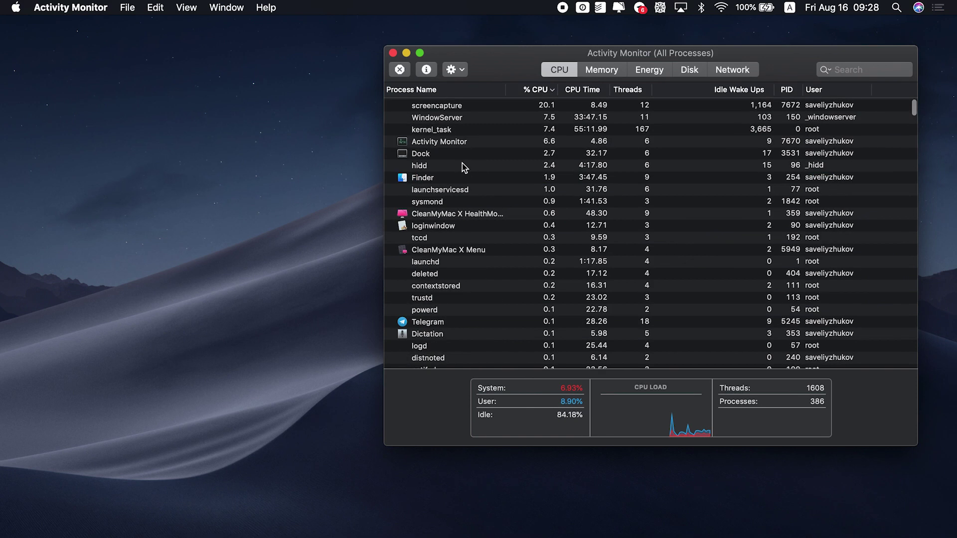
Find the Telegram process in the list and quit it.
{"action": "scroll", "coordinate": [461, 180], "scroll_direction": "down", "scroll_amount": 3}
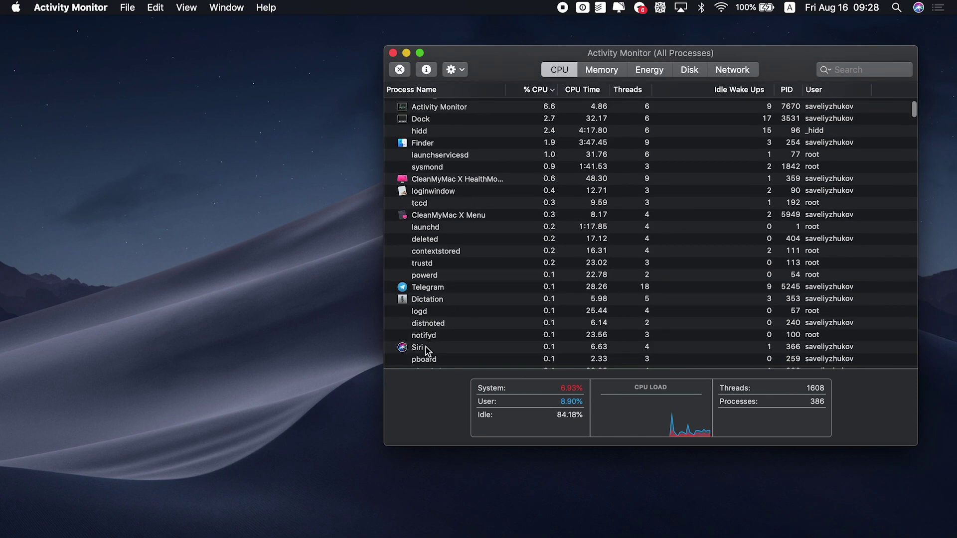
{"action": "scroll", "coordinate": [447, 231], "scroll_direction": "down", "scroll_amount": 1}
{"action": "scroll", "coordinate": [446, 232], "scroll_direction": "down", "scroll_amount": 4}
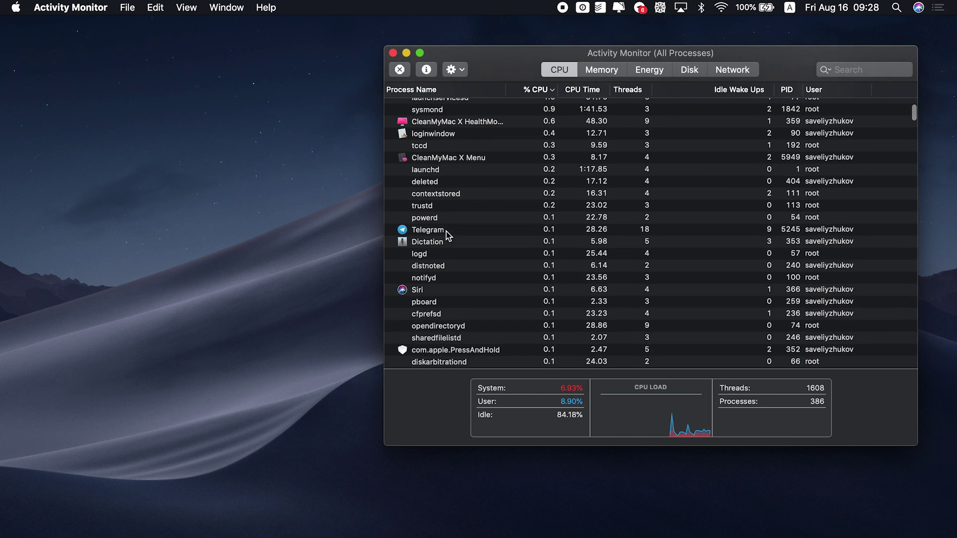
{"action": "left_click", "coordinate": [447, 231]}
{"action": "left_click", "coordinate": [401, 70]}
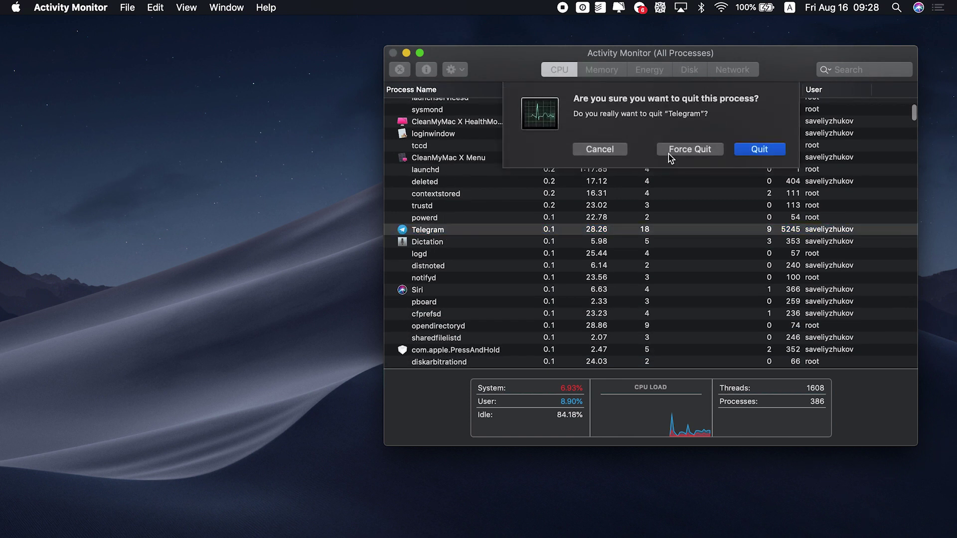
{"action": "left_click", "coordinate": [759, 149]}
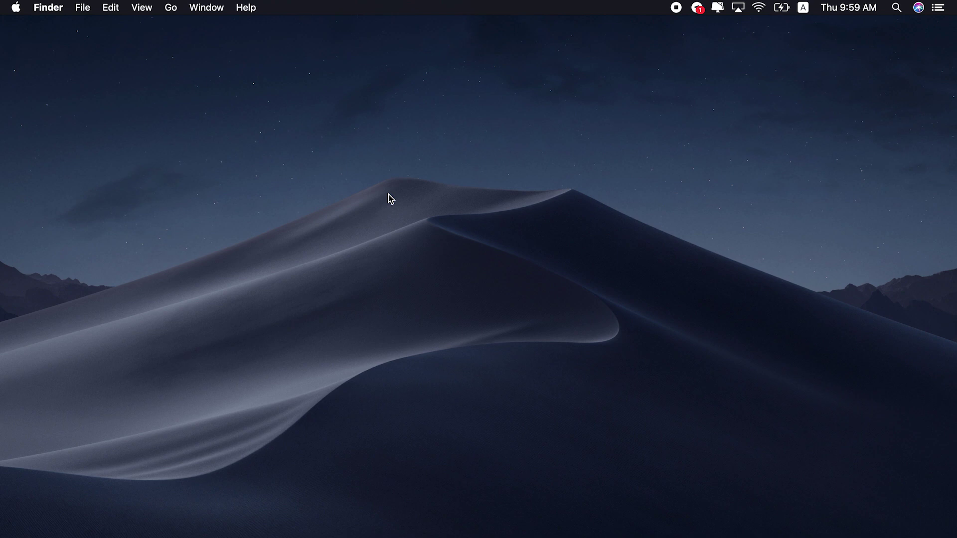
Open the Login Items list under Users & Groups in System Preferences.
{"action": "left_click", "coordinate": [16, 7]}
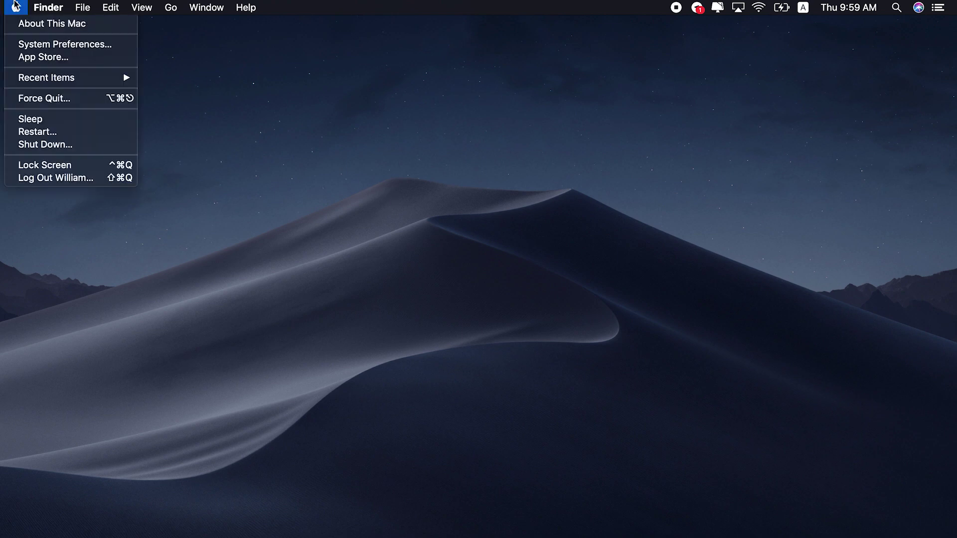
{"action": "left_click", "coordinate": [43, 47]}
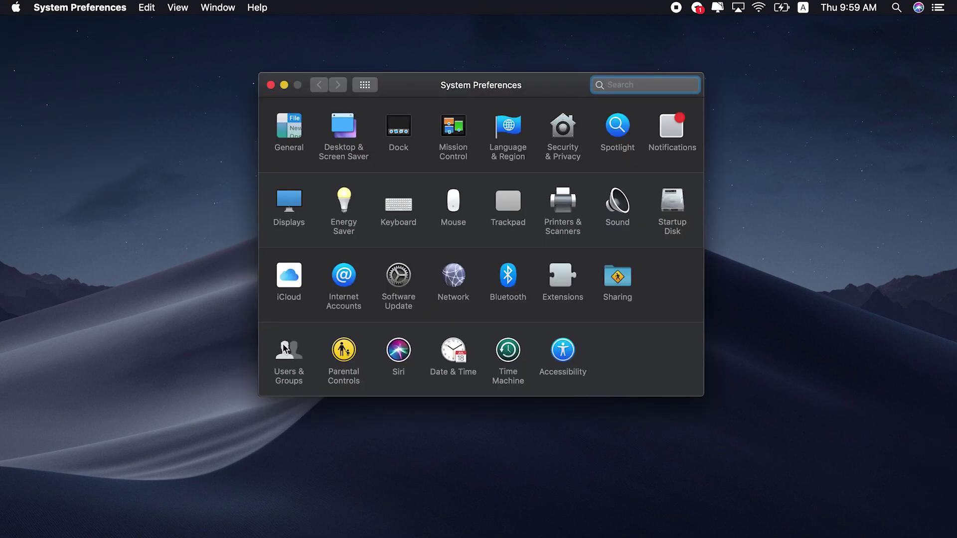
{"action": "left_click", "coordinate": [284, 347]}
{"action": "left_click", "coordinate": [566, 123]}
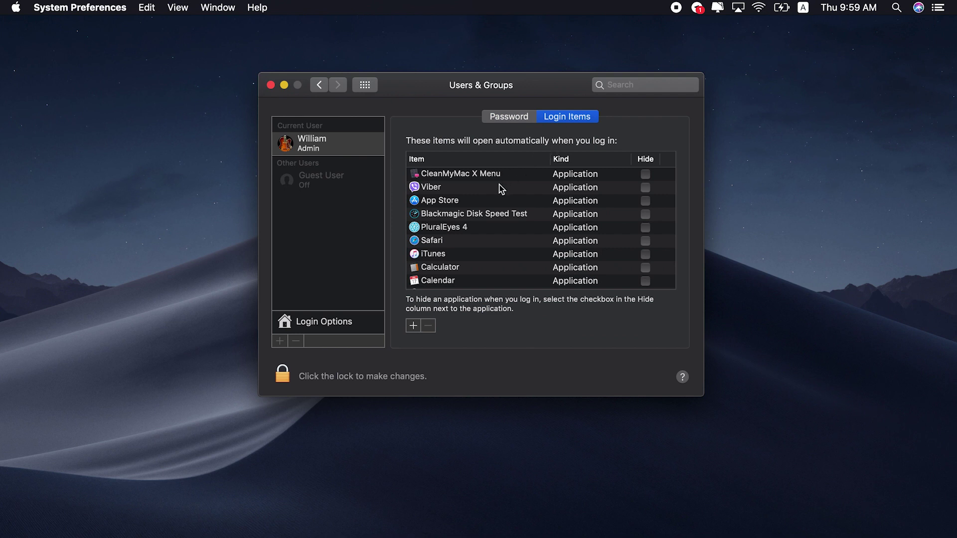
Remove App Store, Blackmagic Disk Speed Test, PluralEyes 4 and Safari from the login items.
{"action": "left_click", "coordinate": [488, 201]}
{"action": "left_click", "coordinate": [428, 325]}
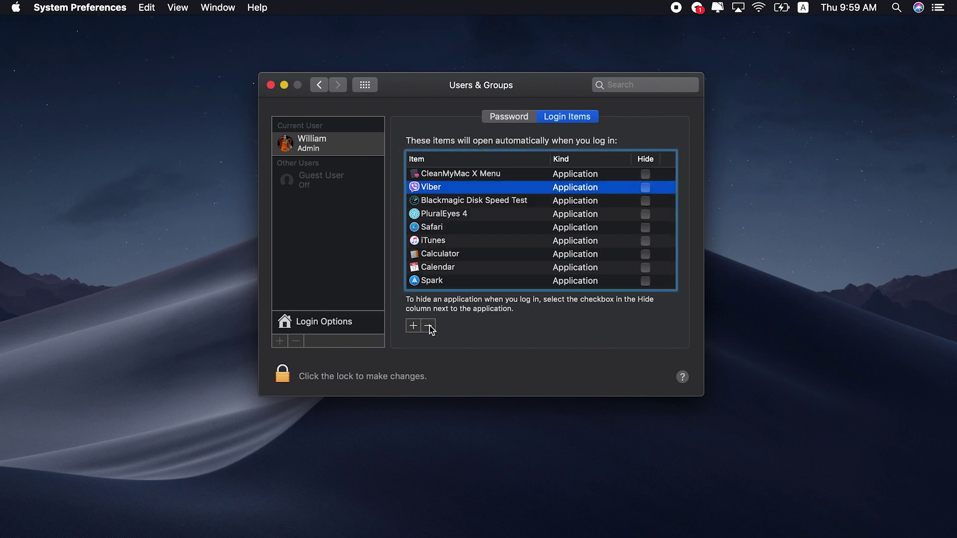
{"action": "left_click", "coordinate": [453, 204]}
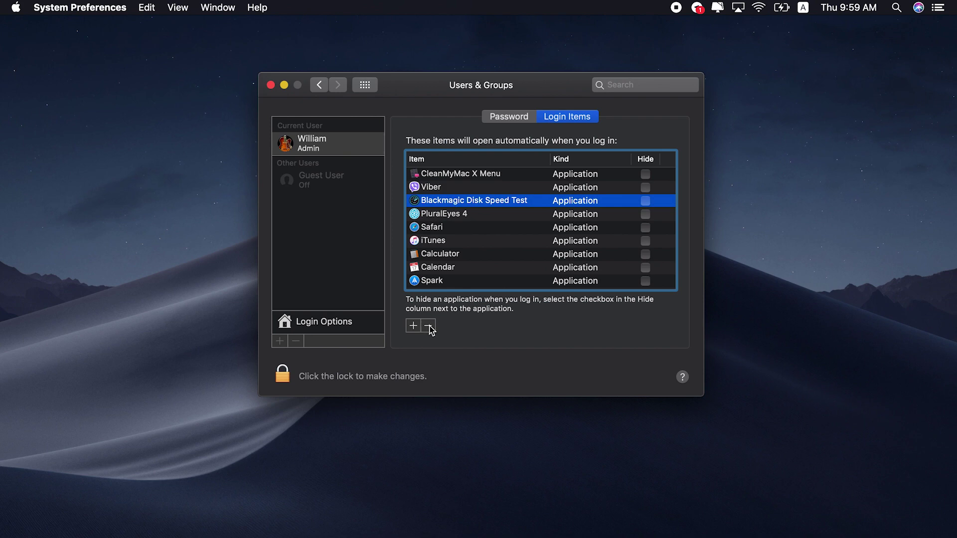
{"action": "left_click", "coordinate": [428, 326]}
{"action": "left_click", "coordinate": [443, 204]}
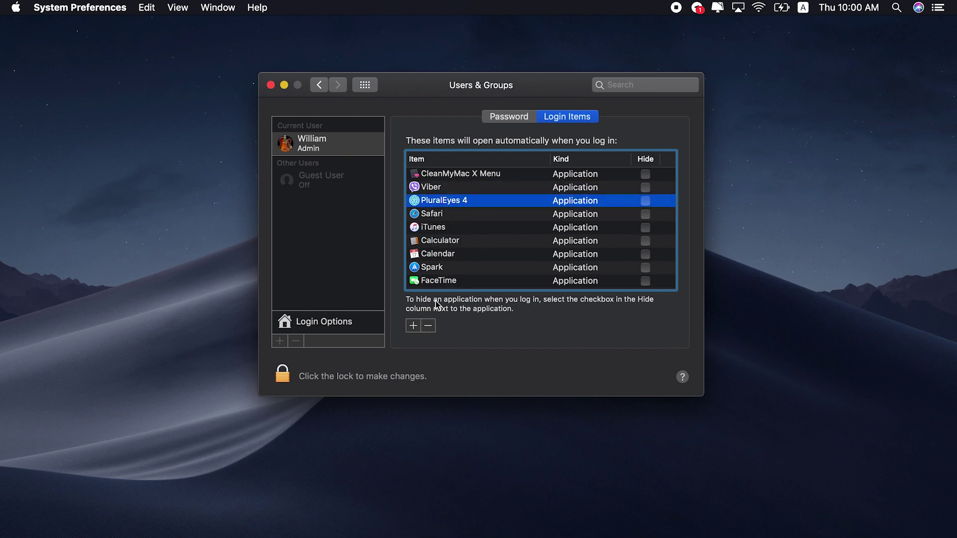
{"action": "left_click", "coordinate": [427, 325]}
{"action": "left_click", "coordinate": [432, 201]}
{"action": "left_click", "coordinate": [428, 325]}
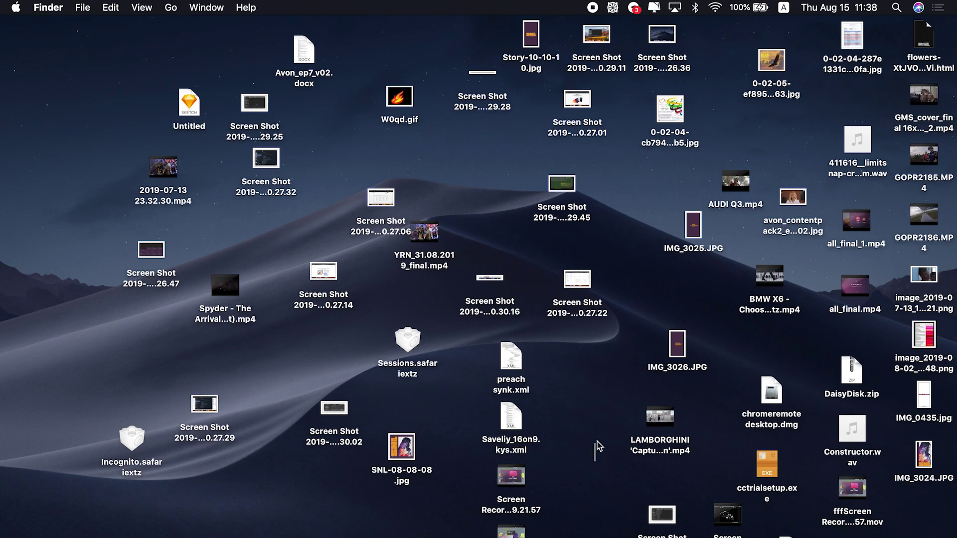
Move IMG_3026.JPG and IMG_3025.JPG from the desktop to the Trash.
{"action": "left_click", "coordinate": [676, 352]}
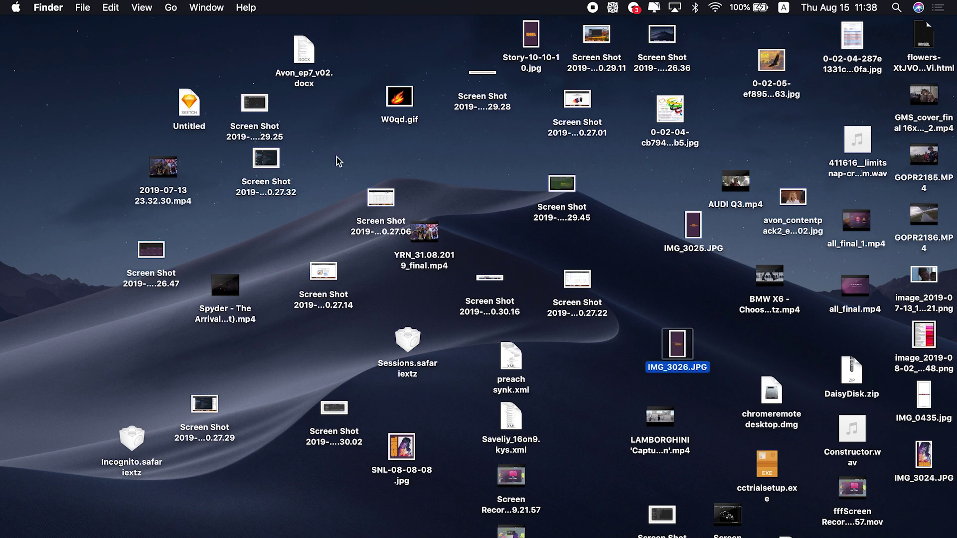
{"action": "key", "text": "super+BackSpace"}
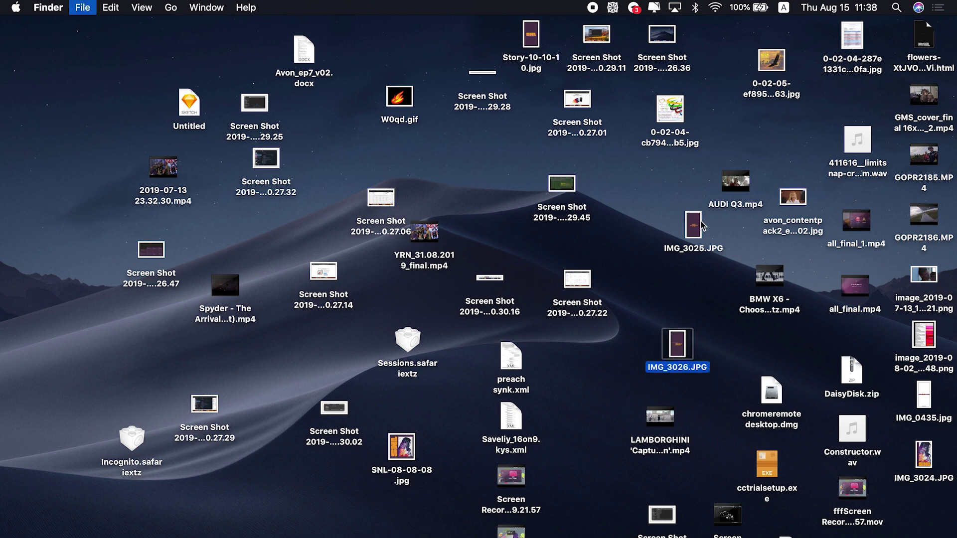
{"action": "left_click", "coordinate": [700, 225]}
{"action": "key", "text": "super+BackSpace"}
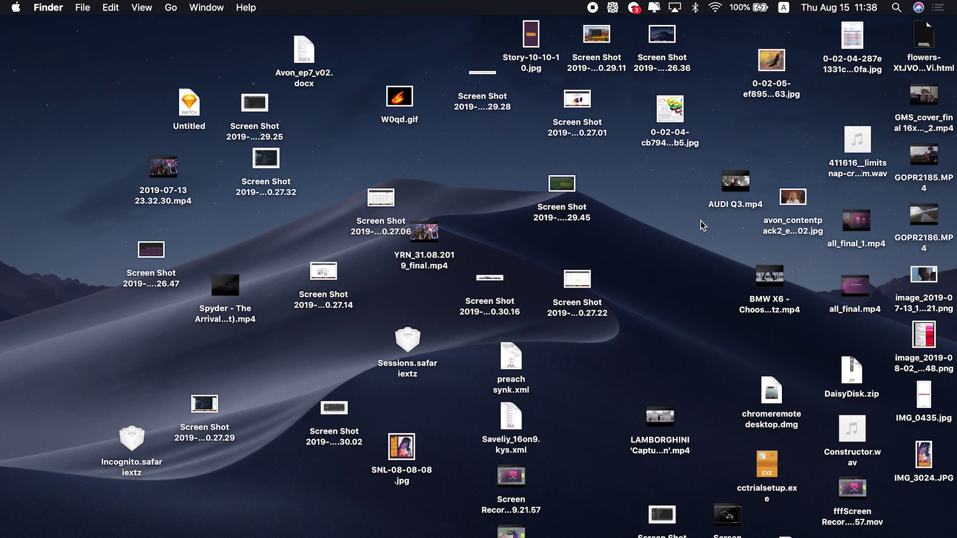
Trash the Story image and three screen shots from the desktop.
{"action": "left_click", "coordinate": [670, 112]}
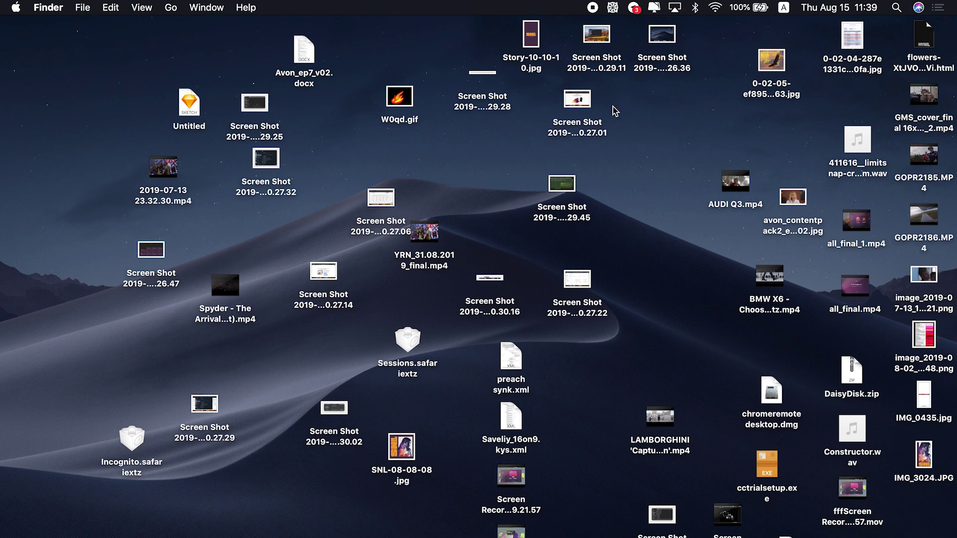
{"action": "left_click_drag", "start_coordinate": [450, 59], "coordinate": [576, 143]}
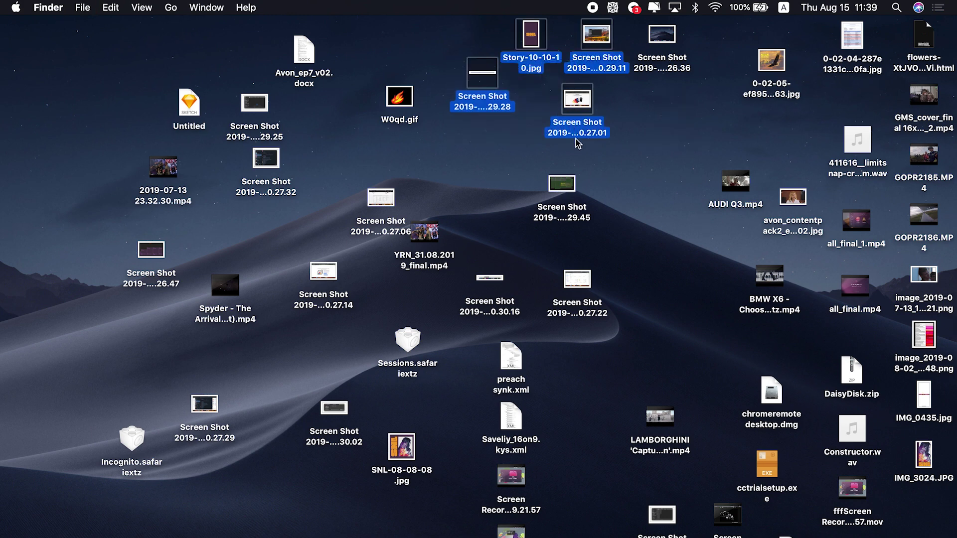
{"action": "key", "text": "super+BackSpace"}
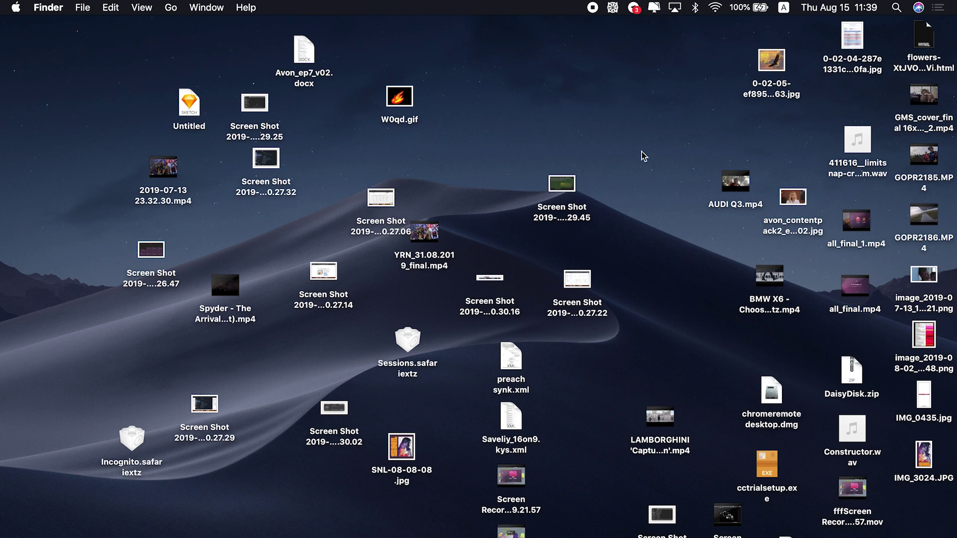
Turn on Use Stacks for the desktop.
{"action": "right_click", "coordinate": [631, 135]}
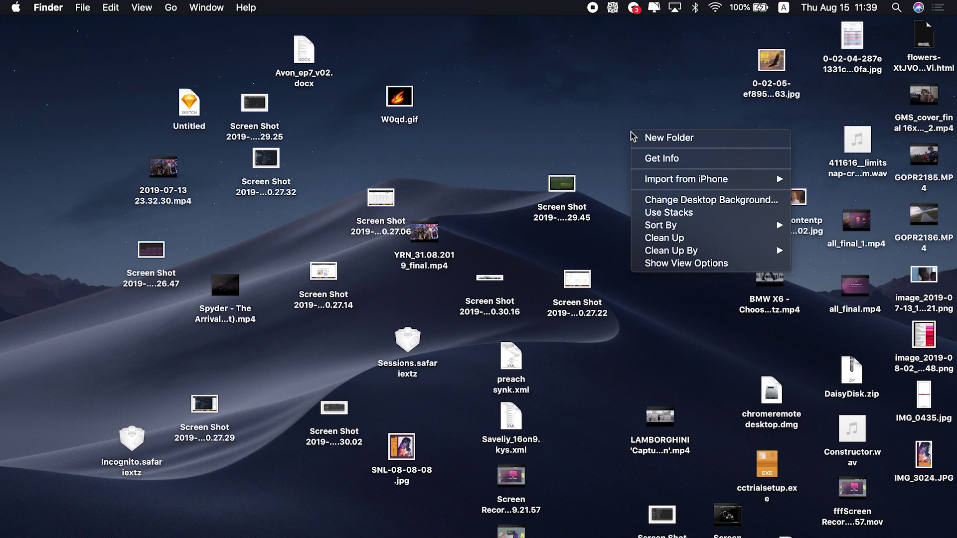
{"action": "left_click", "coordinate": [672, 214]}
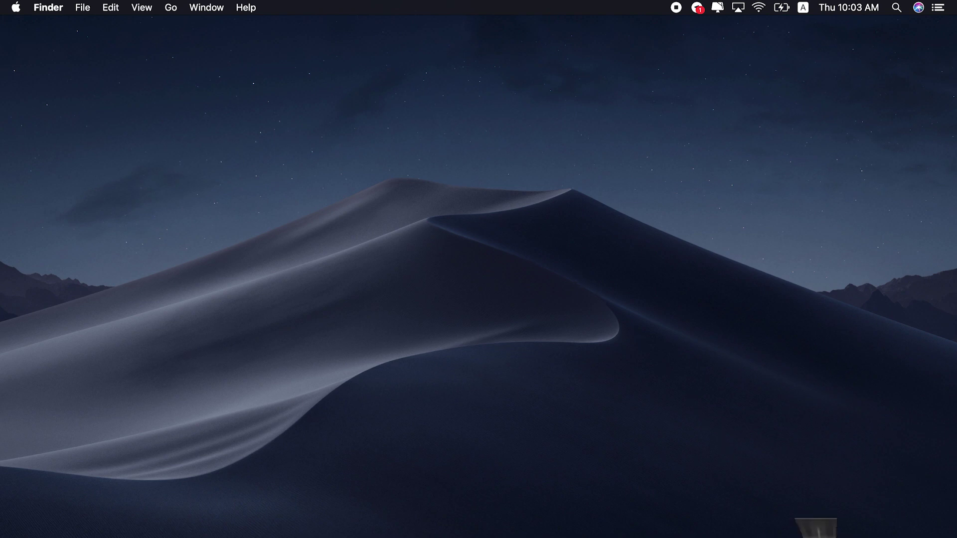
Search the web for 'cleanmymac x' and start the free download from macpaw.com.
{"action": "left_click", "coordinate": [817, 525]}
{"action": "type", "text": "cleanmymac x"}
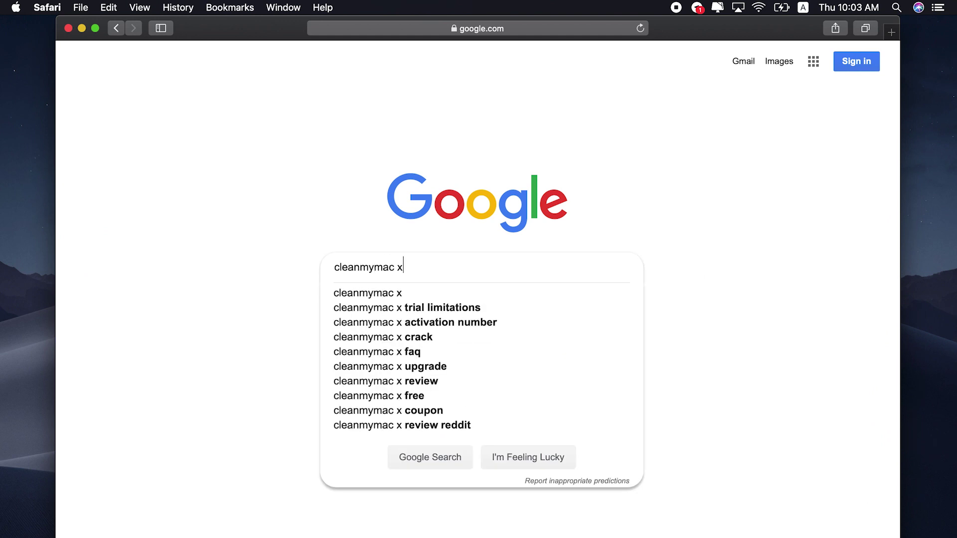
{"action": "key", "text": "Return"}
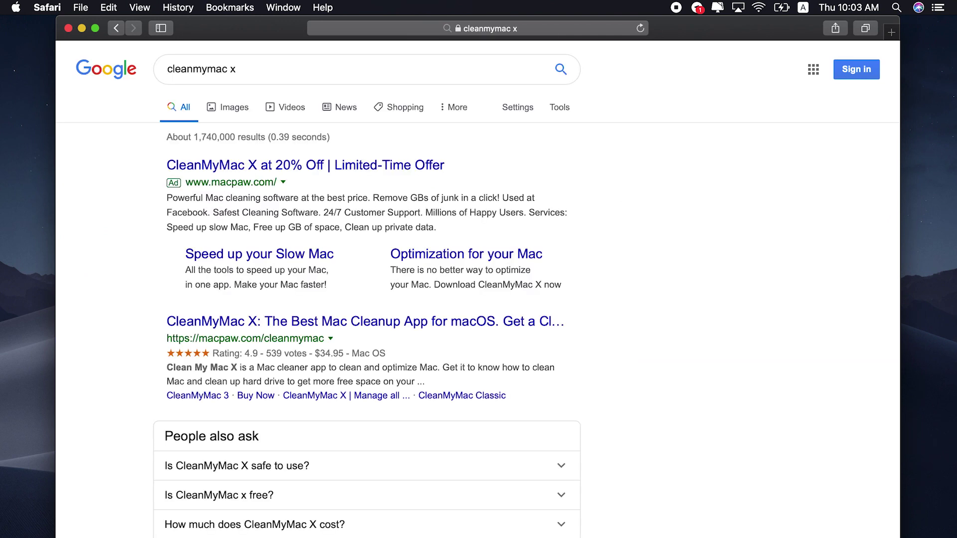
{"action": "scroll", "coordinate": [477, 279], "scroll_direction": "down", "scroll_amount": 1}
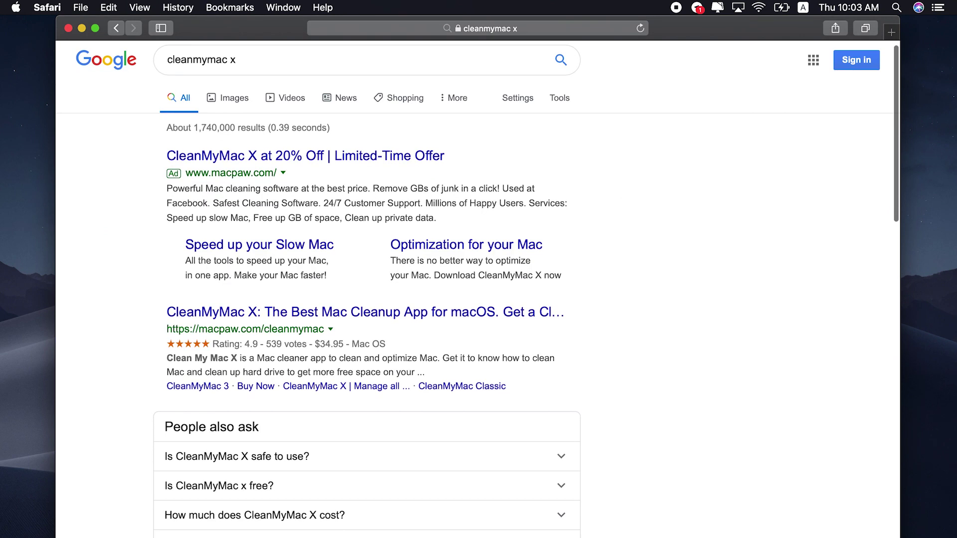
{"action": "left_click", "coordinate": [450, 313]}
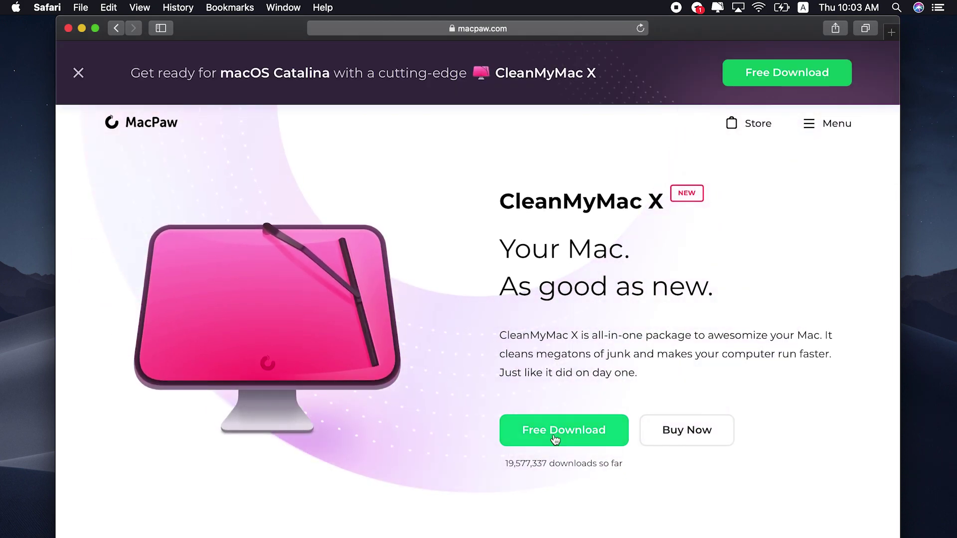
{"action": "left_click", "coordinate": [555, 439]}
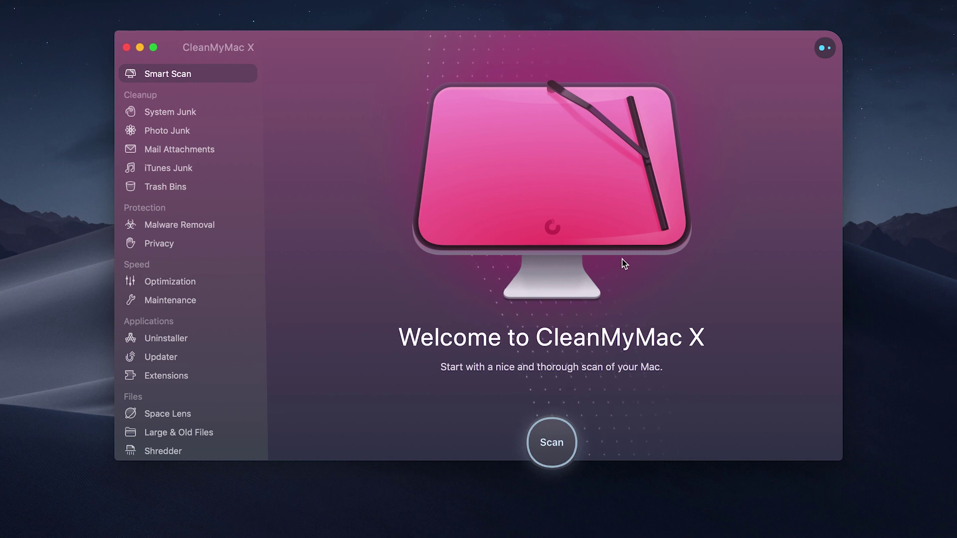
Run Free Up RAM, Free Up Purgeable Space and Run Maintenance Scripts from CleanMyMac X's Maintenance section.
{"action": "left_click", "coordinate": [213, 300]}
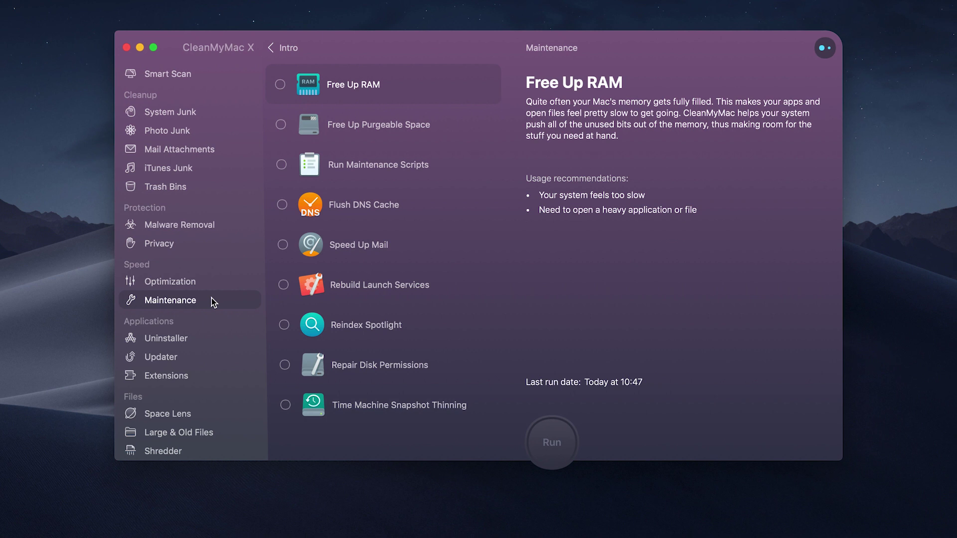
{"action": "left_click", "coordinate": [280, 84]}
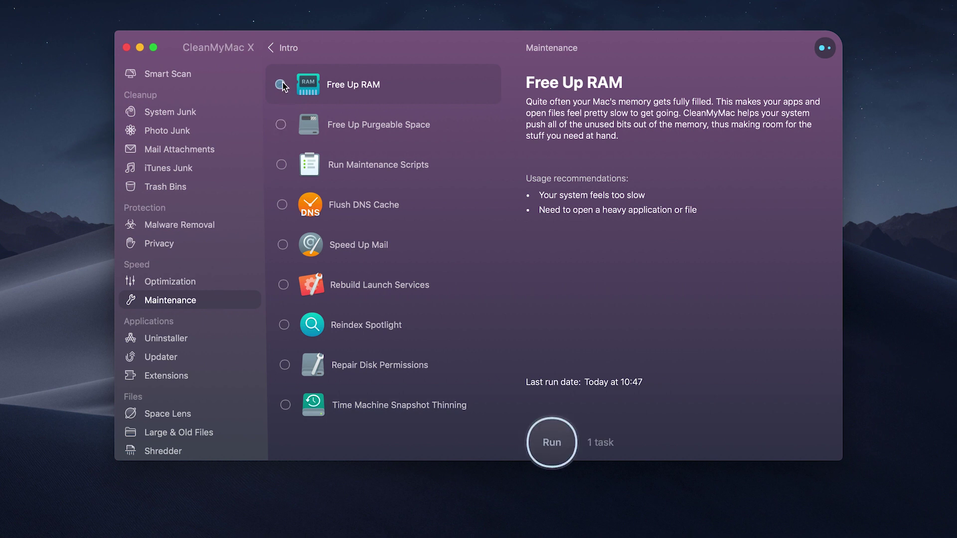
{"action": "left_click", "coordinate": [281, 124]}
{"action": "left_click", "coordinate": [282, 164]}
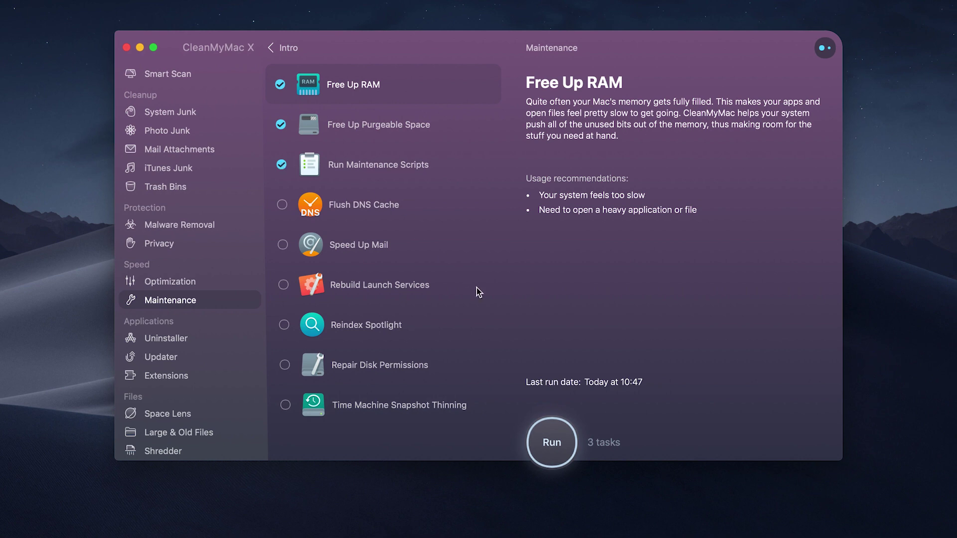
{"action": "left_click", "coordinate": [559, 433]}
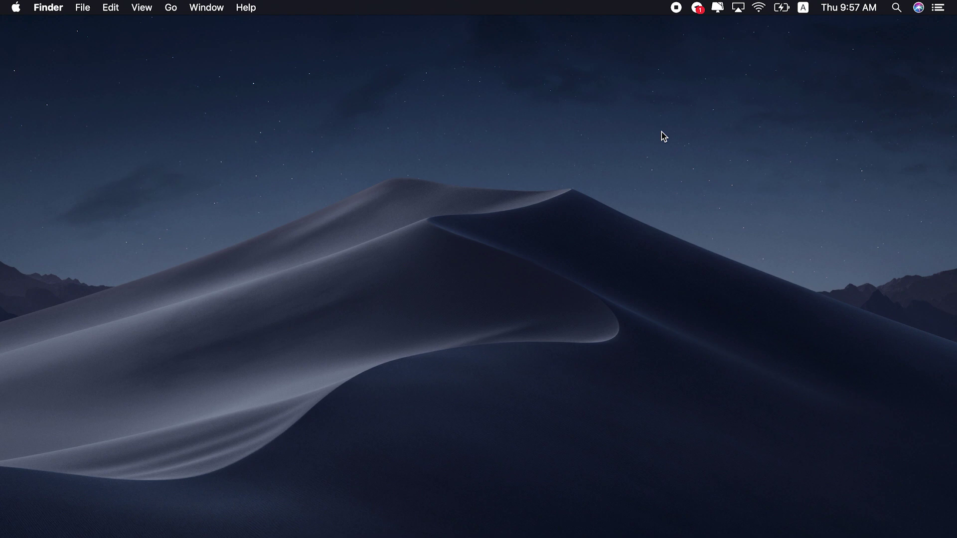
Browse the installed apps in Launchpad and pick iMovie.
{"action": "key", "text": "F4"}
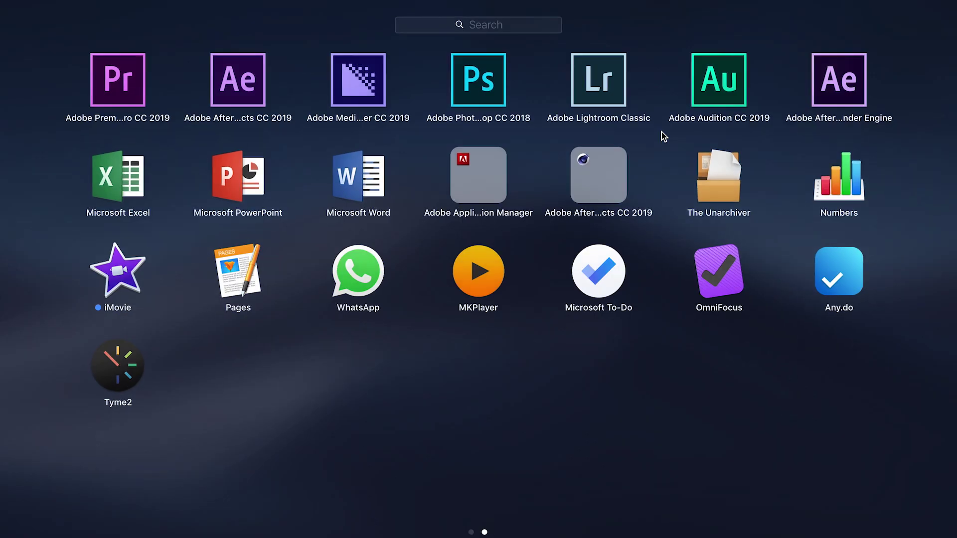
{"action": "left_click", "coordinate": [140, 274]}
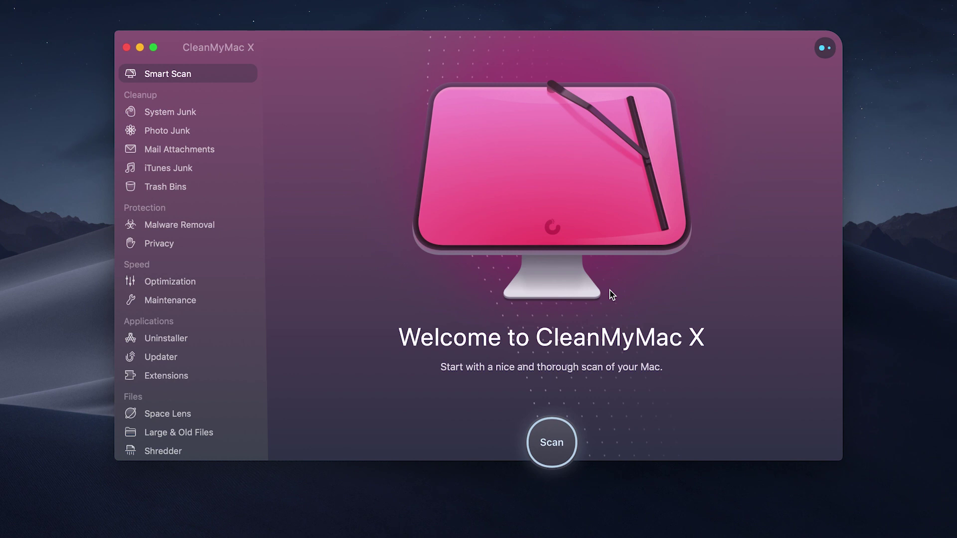
Uninstall OmniPlan, Todoist, Tyme2, WhatsApp and other unwanted apps in CleanMyMac X's Uninstaller.
{"action": "left_click", "coordinate": [189, 338]}
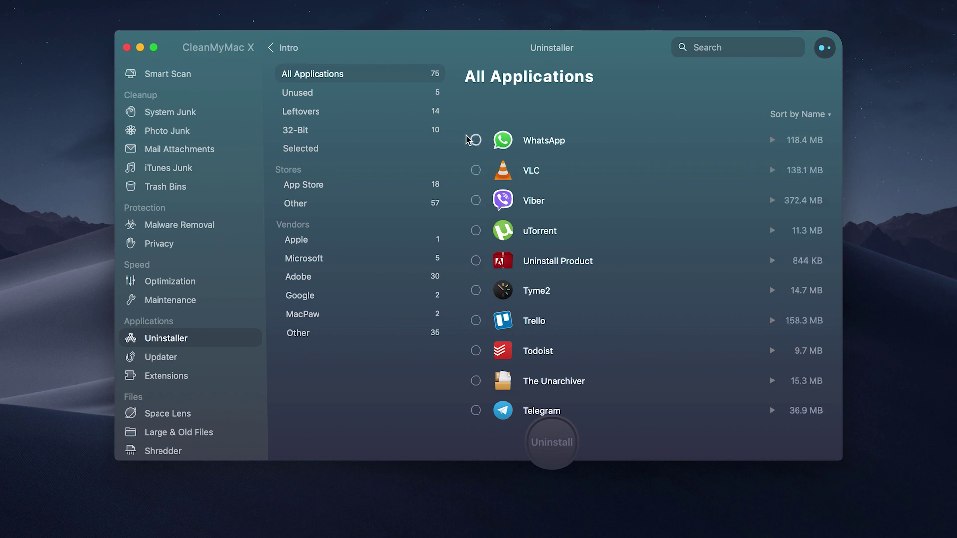
{"action": "left_click", "coordinate": [476, 140]}
{"action": "scroll", "coordinate": [479, 239], "scroll_direction": "down", "scroll_amount": 15}
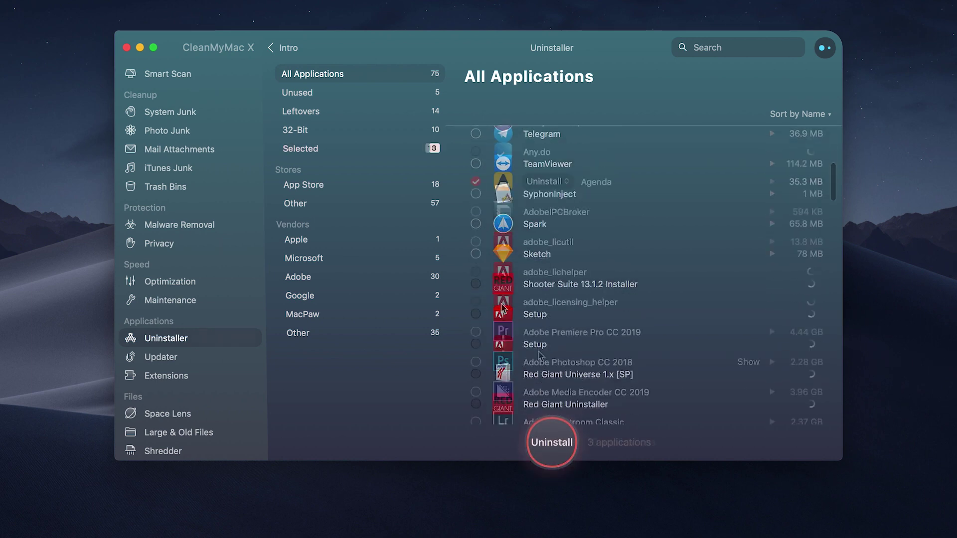
{"action": "left_click", "coordinate": [551, 441]}
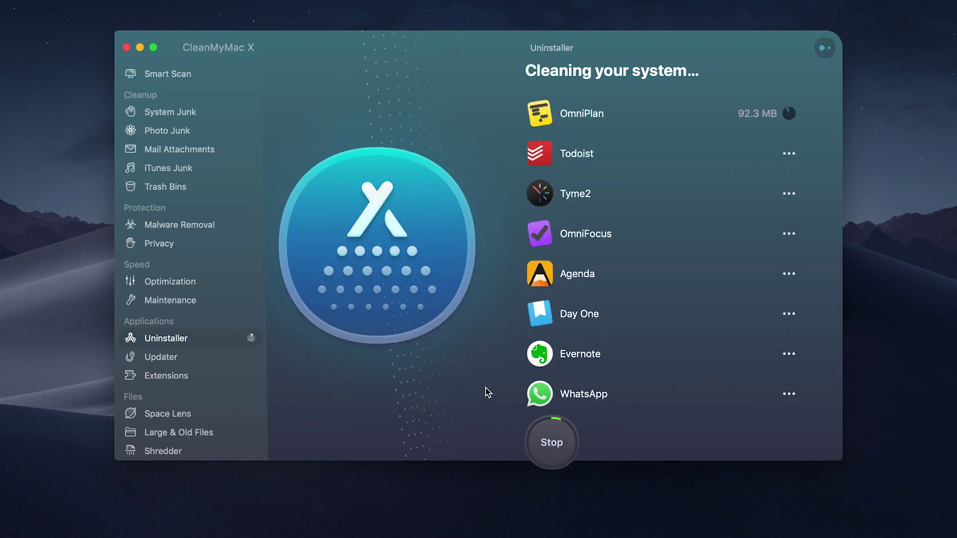